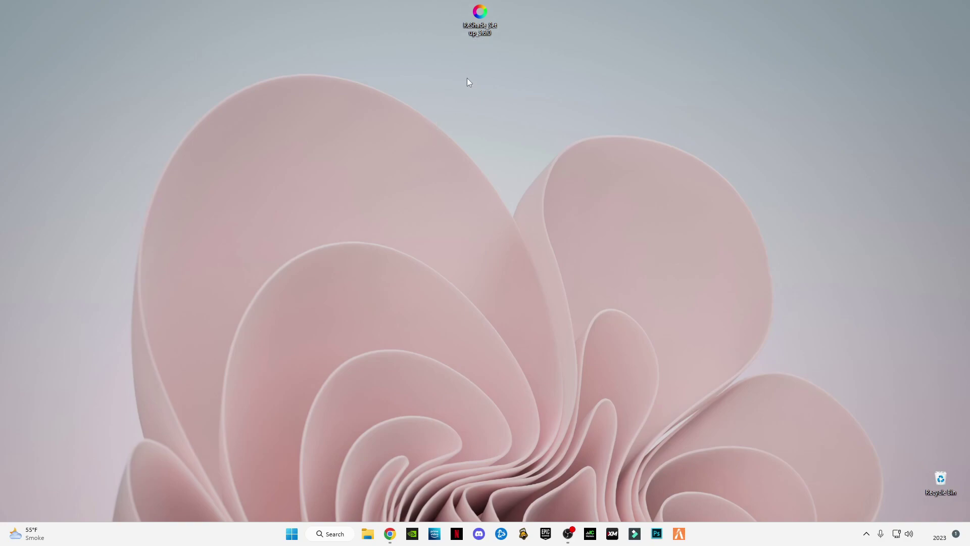
Run ReShade Setup as administrator and dismiss the Browse dialog without choosing a file.
right_click(482, 24)
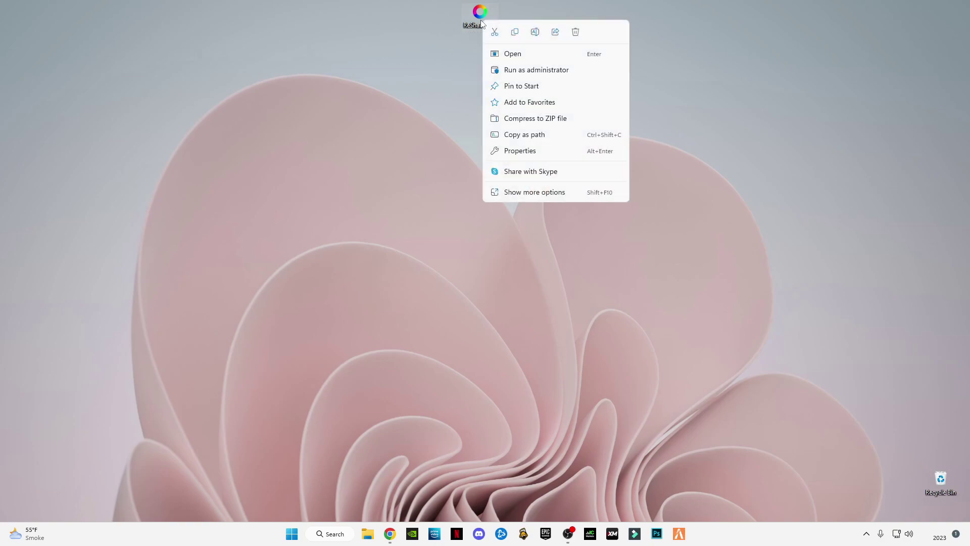
click(523, 72)
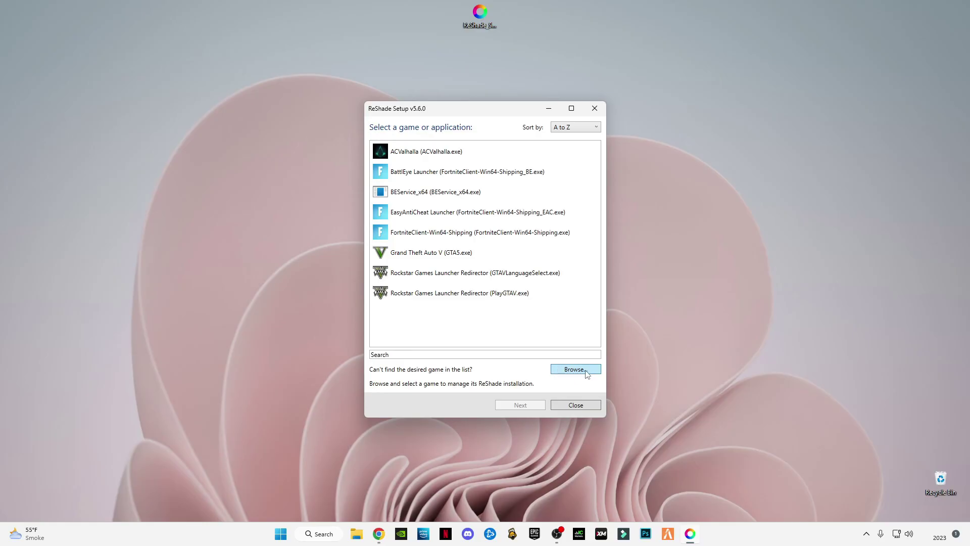
click(574, 369)
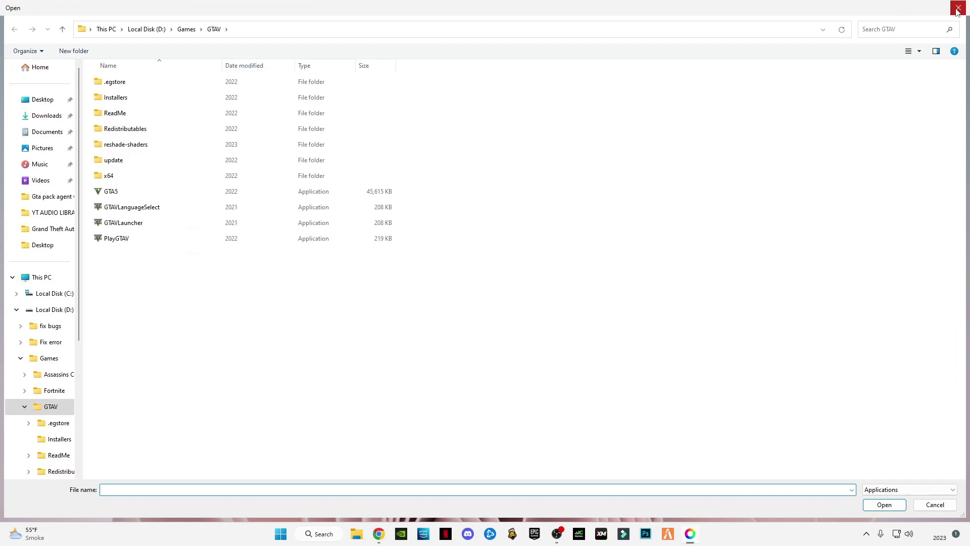
click(958, 9)
Minimize the ReShade Setup window and bring up the Windows Run prompt.
click(164, 452)
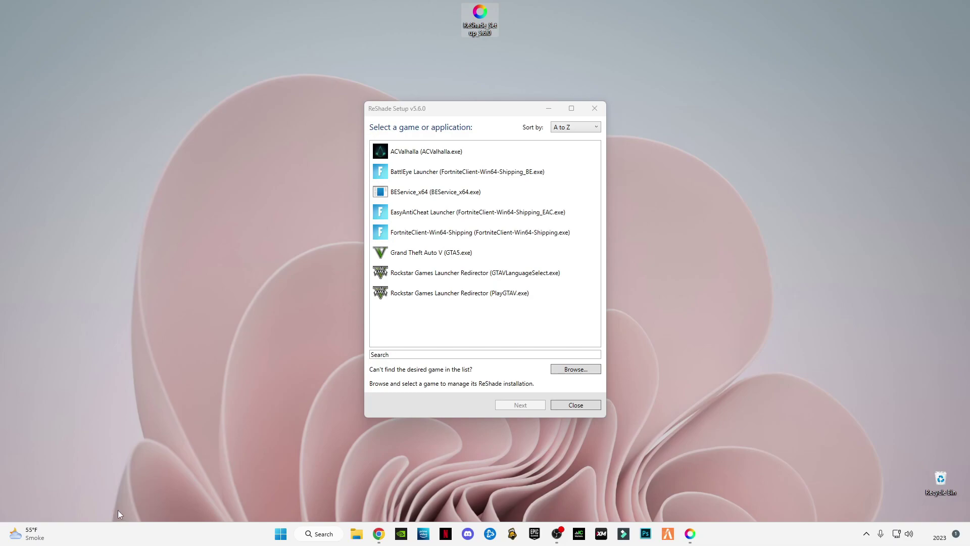
click(548, 108)
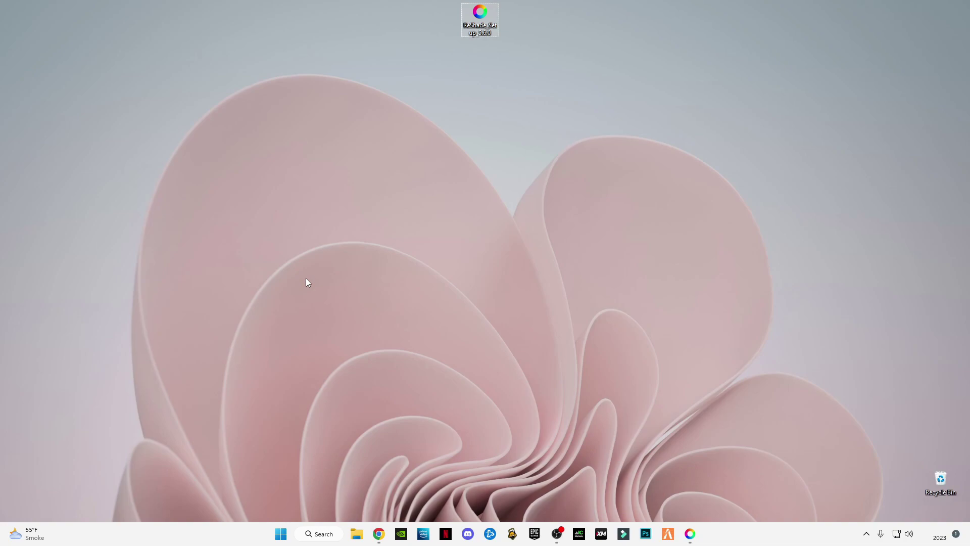
key(super+r)
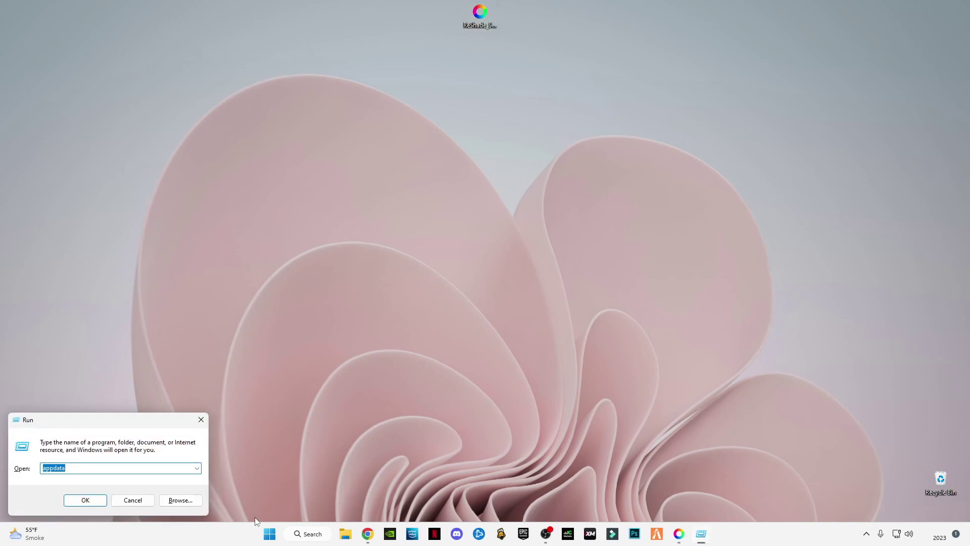
Run 'appdata' from the Windows Run prompt to open the AppData folder in Explorer.
click(310, 536)
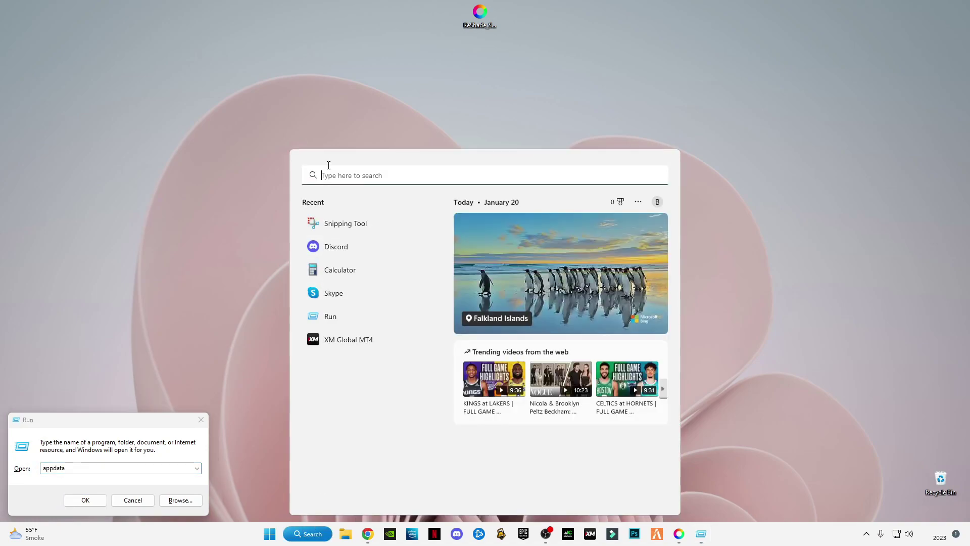
text(run)
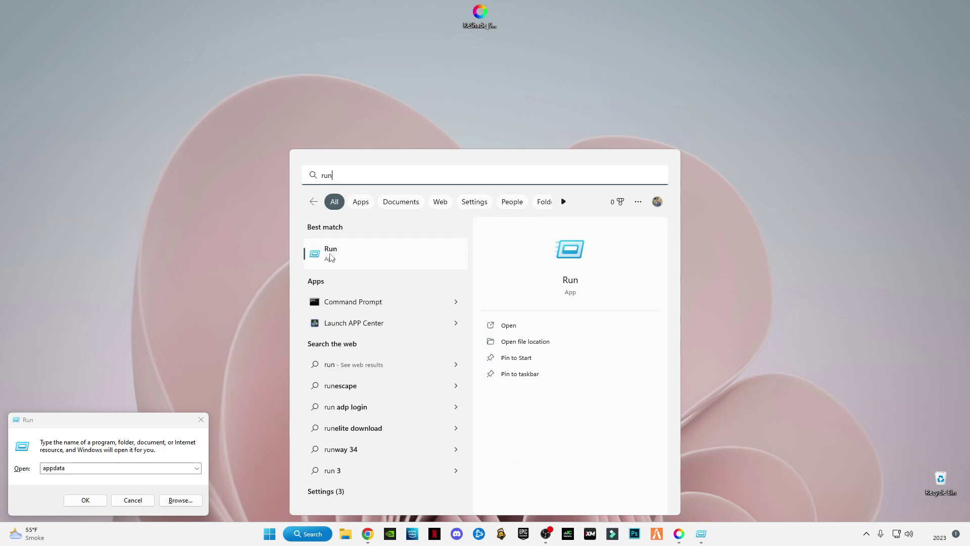
click(245, 329)
click(80, 468)
mouse_move(79, 468)
mouse_down()
mouse_move(34, 469)
mouse_move(76, 467)
mouse_up()
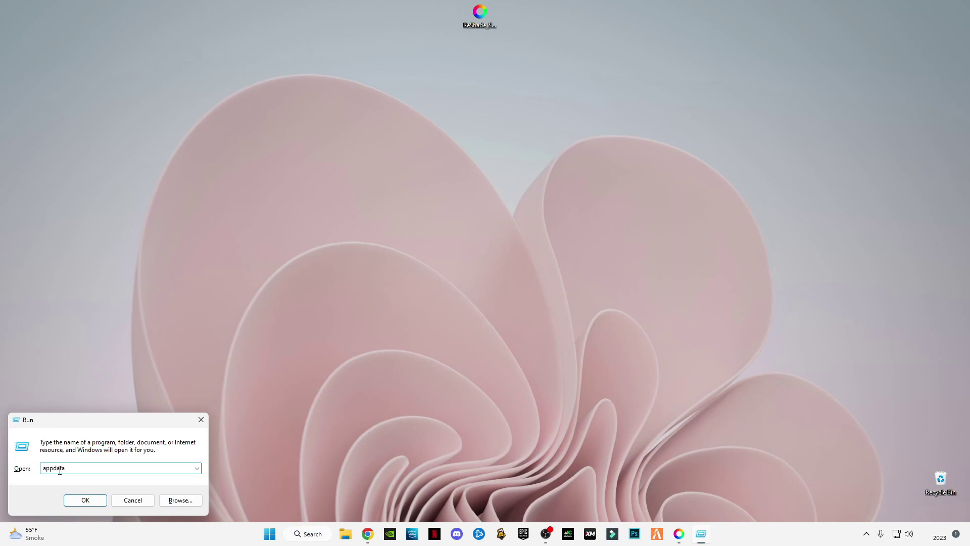
click(85, 499)
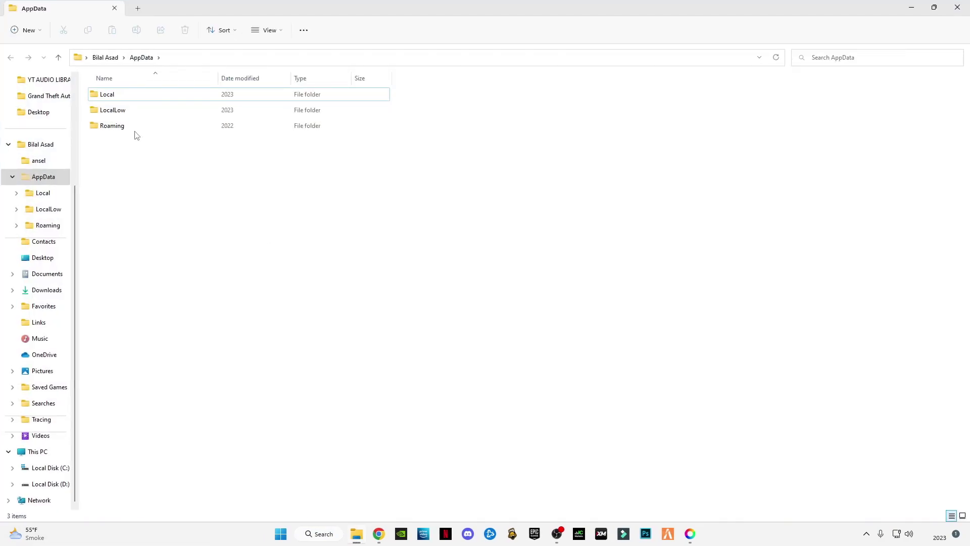
Navigate into AppData > Local > Roblox > Versions.
double_click(111, 99)
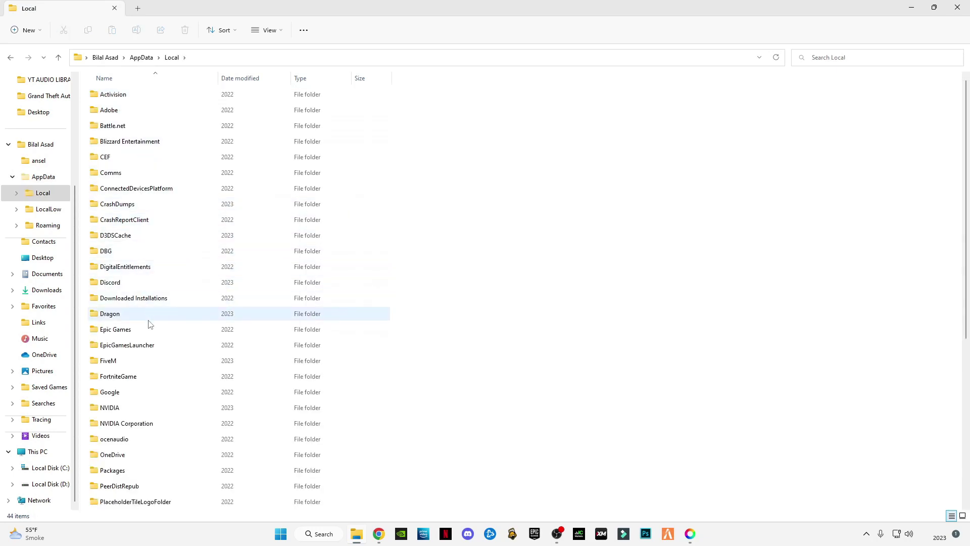
key(r)
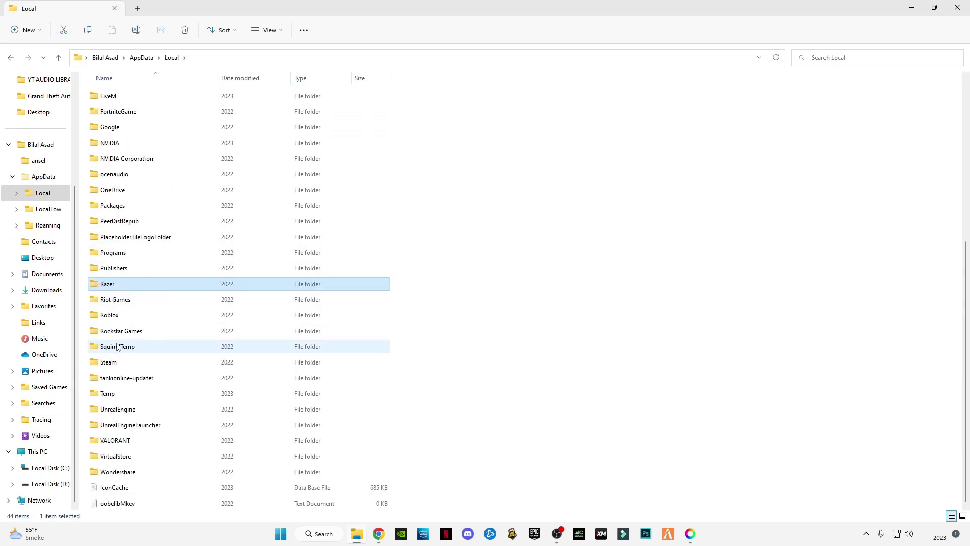
click(126, 320)
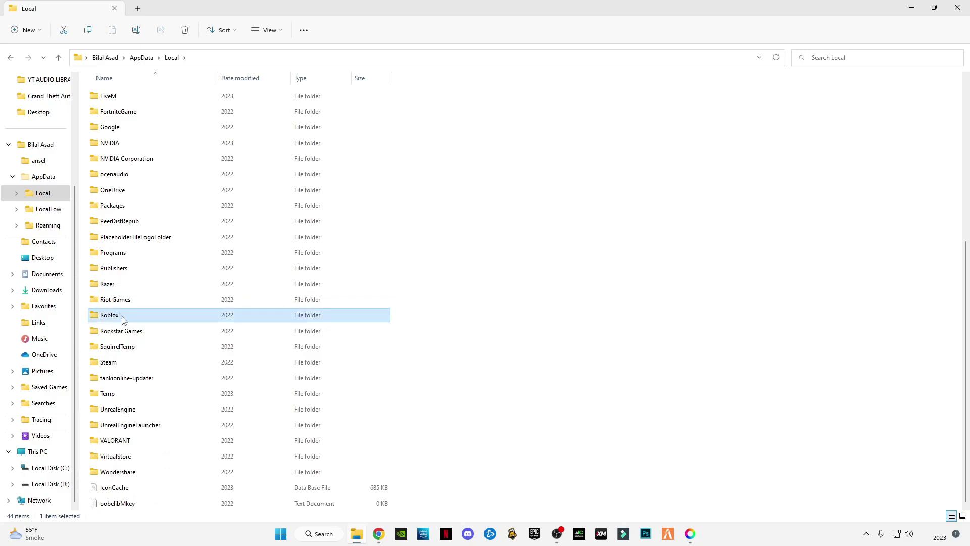
double_click(123, 318)
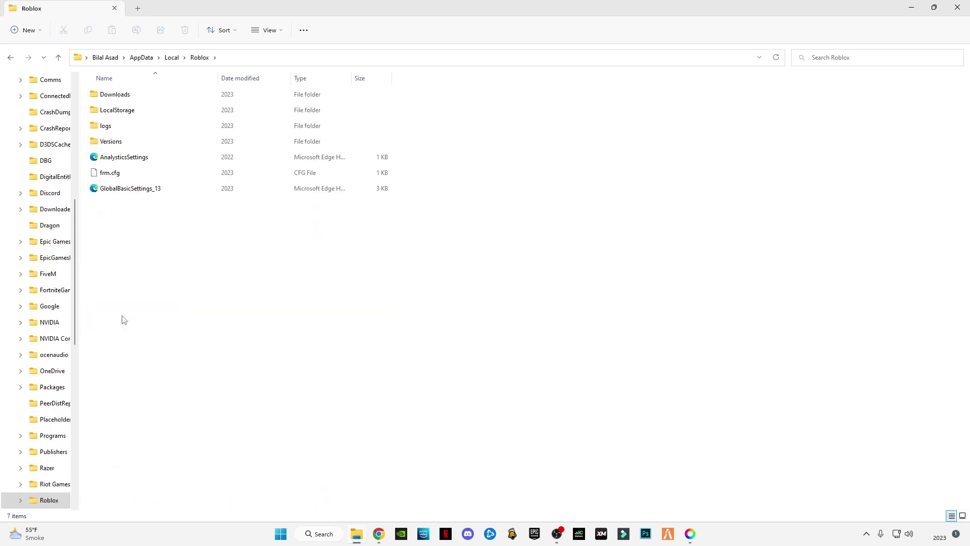
double_click(118, 146)
Select the version-af653eb90d574aa0 folder, then cancel the rename and clear the selection.
key(v)
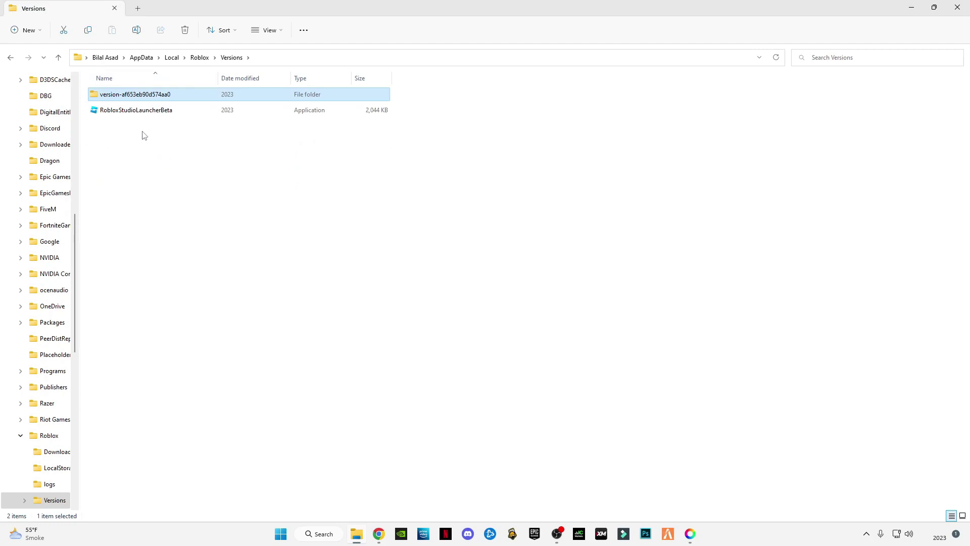
drag(134, 147, 195, 182)
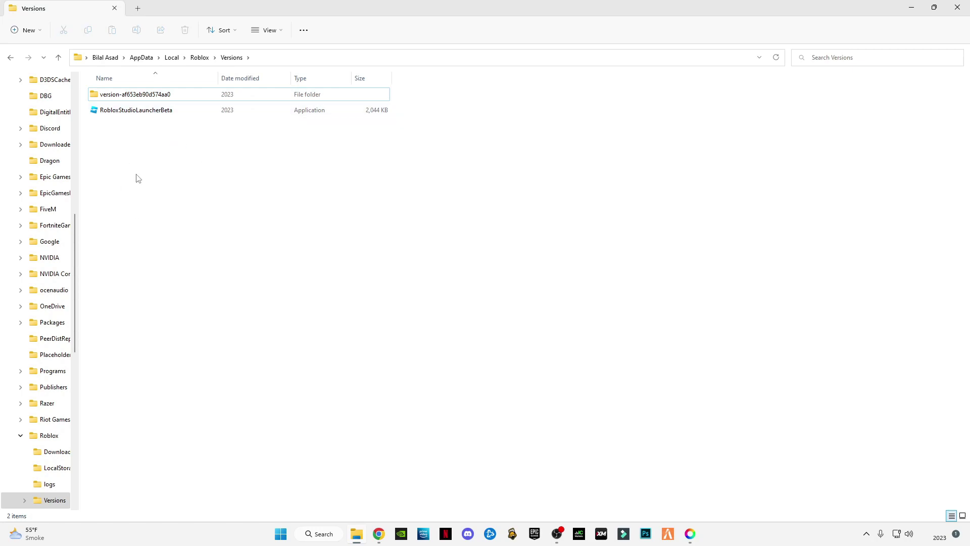
click(131, 94)
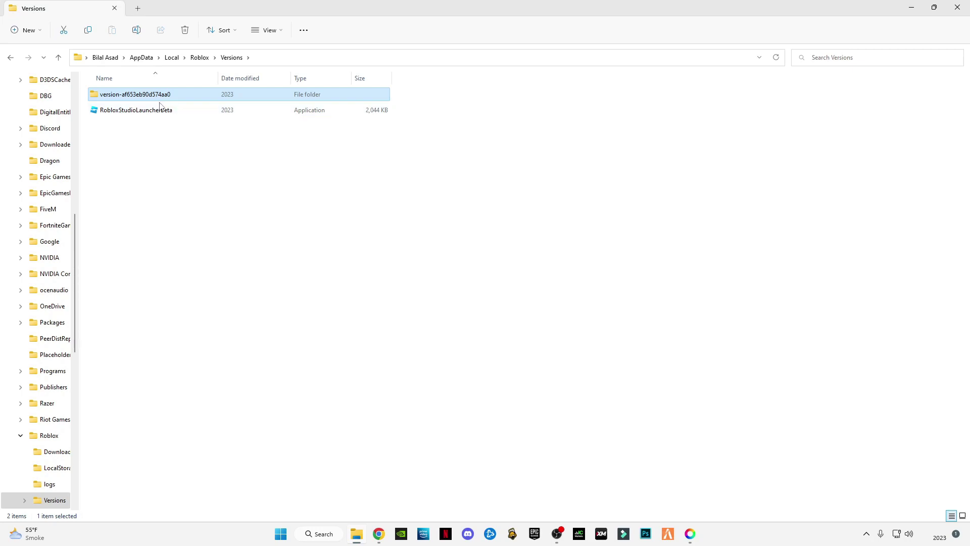
click(129, 99)
click(174, 150)
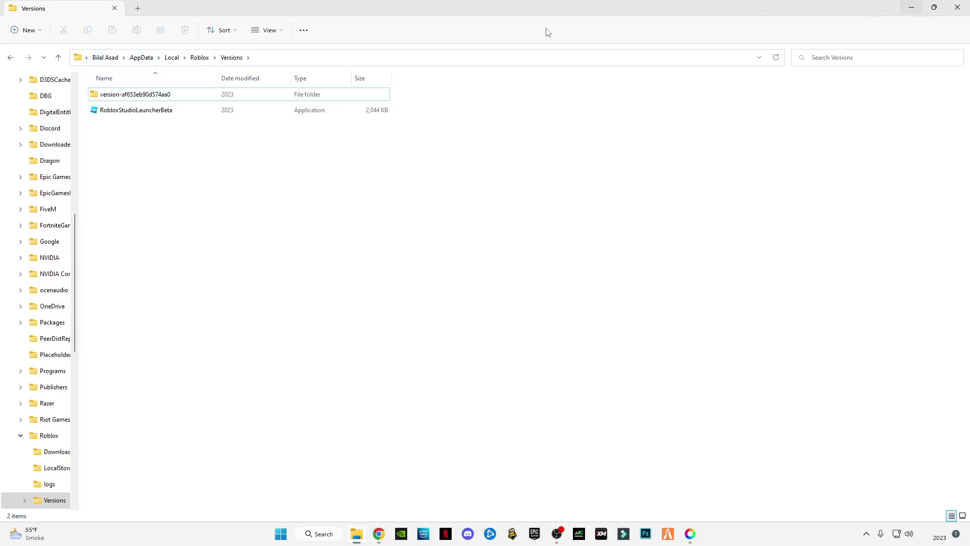
Restore down Explorer, reopen ReShade's Browse dialog, and copy the Roblox Versions folder path.
click(935, 9)
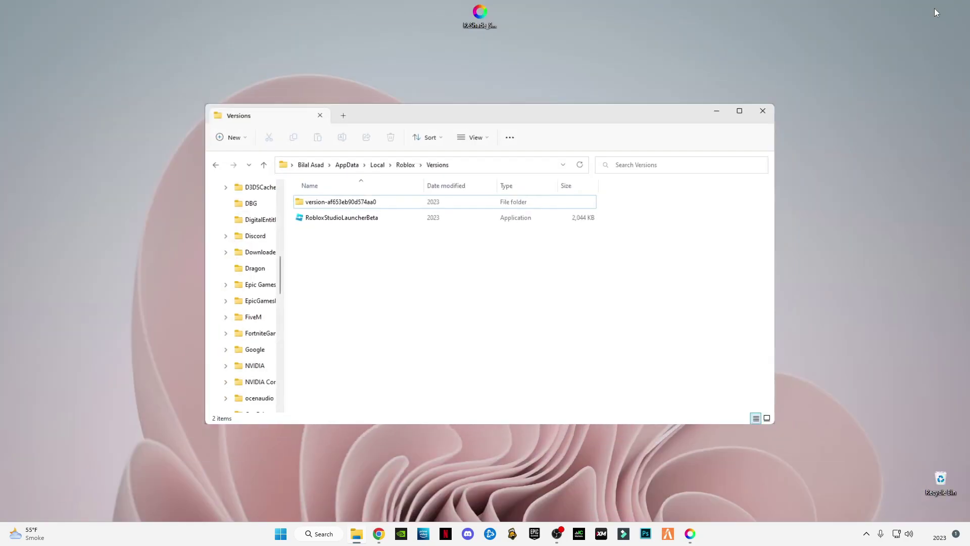
click(690, 533)
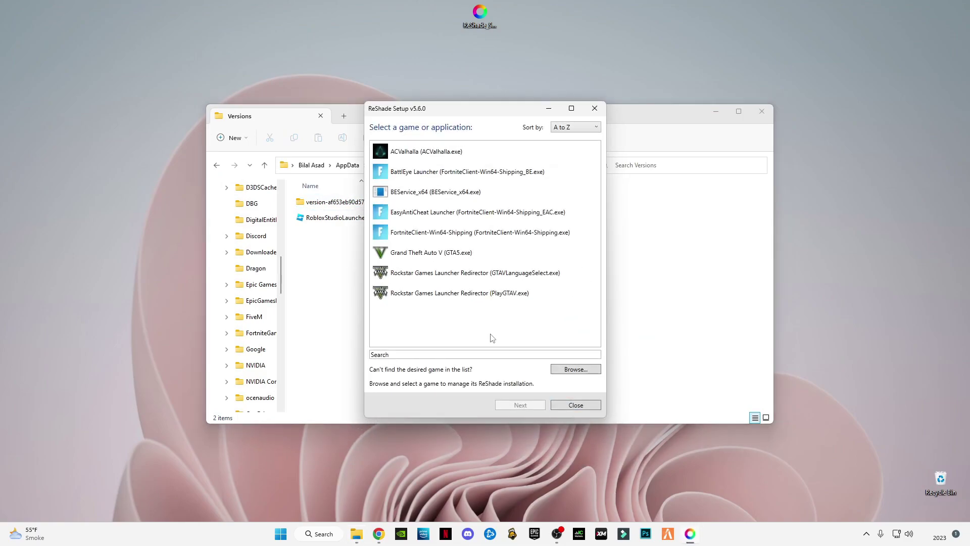
click(576, 369)
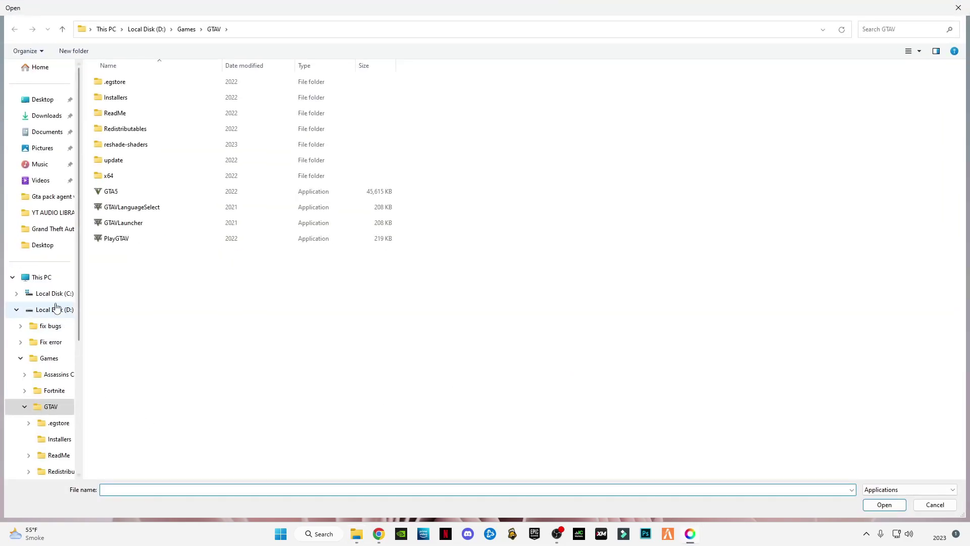
click(58, 296)
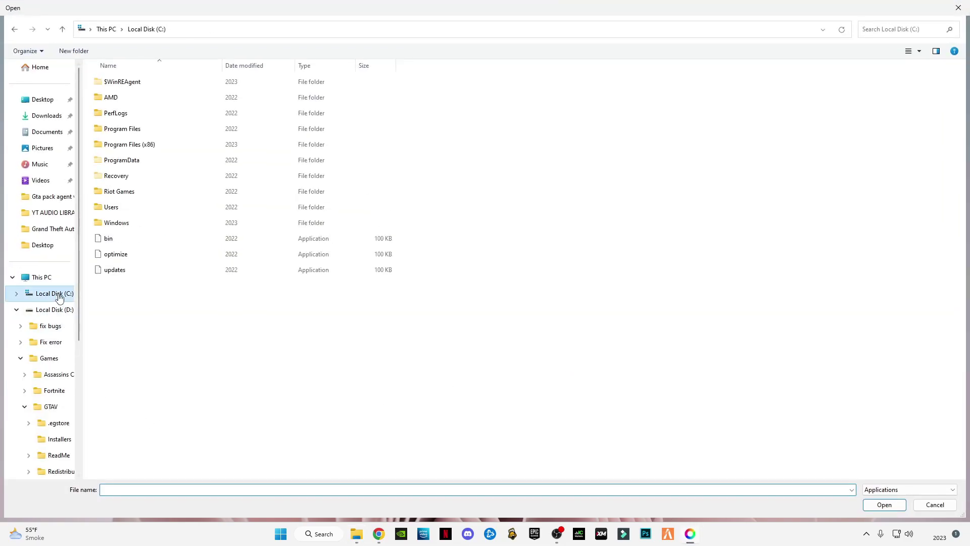
click(357, 534)
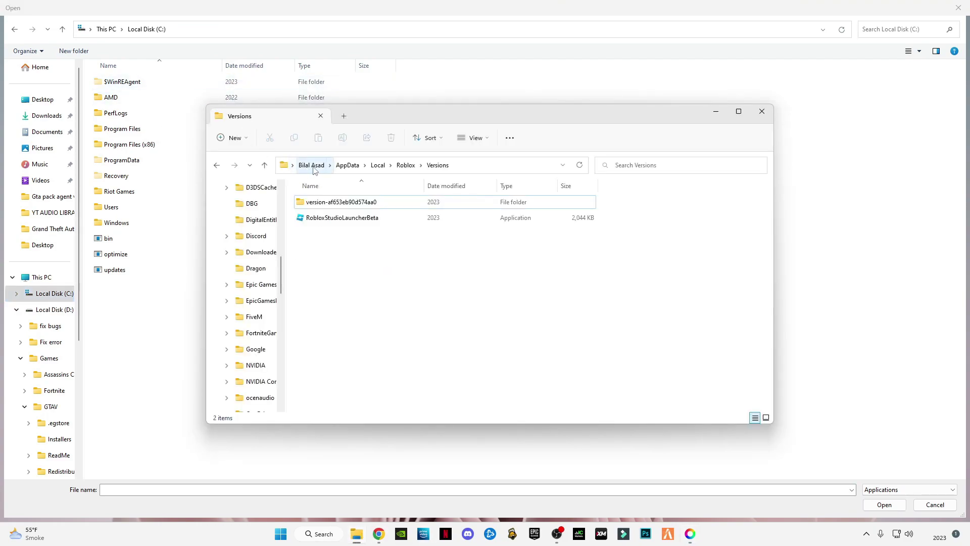
click(475, 170)
key(ctrl+c)
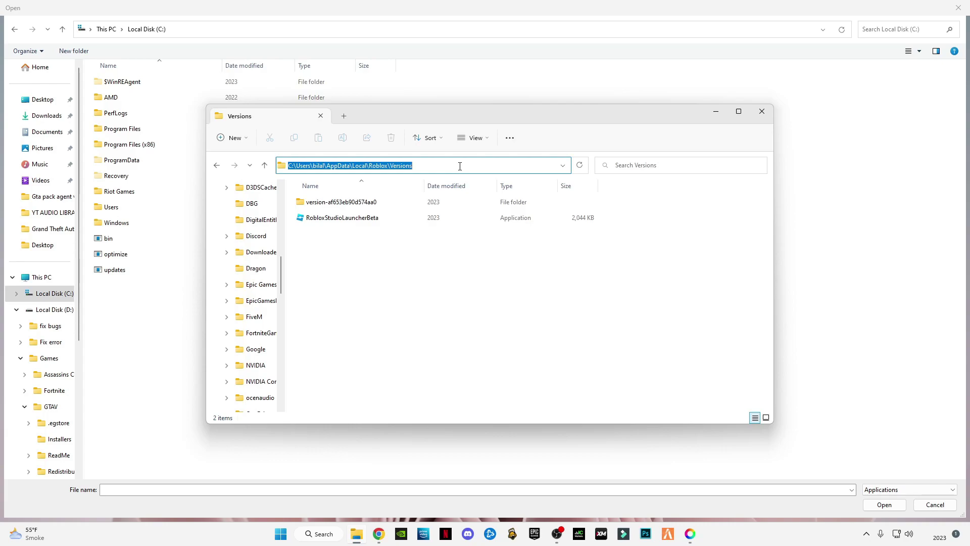
Paste the Versions path into the Open dialog, open version-af653eb90d574aa0, and select RobloxPlayerBeta.
click(168, 342)
click(178, 29)
key(ctrl+v)
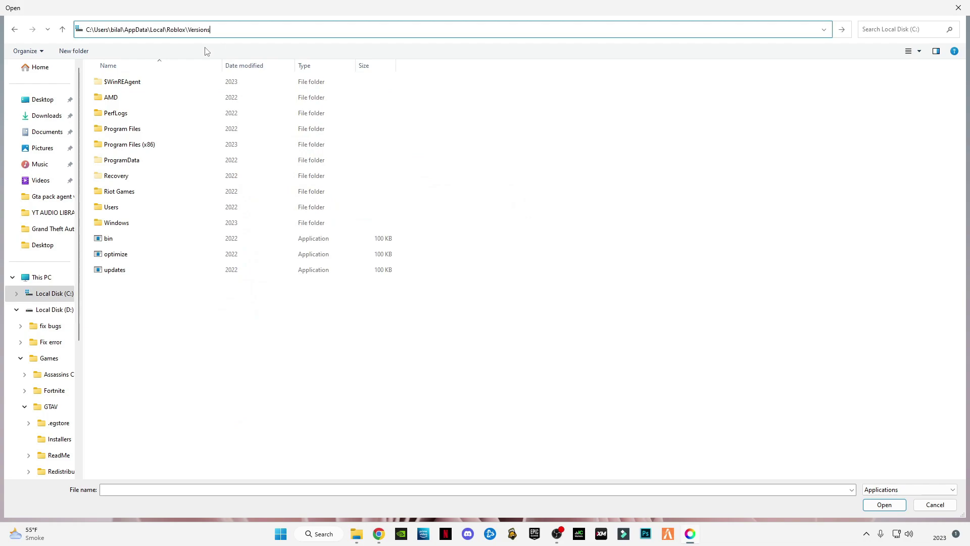
key(Return)
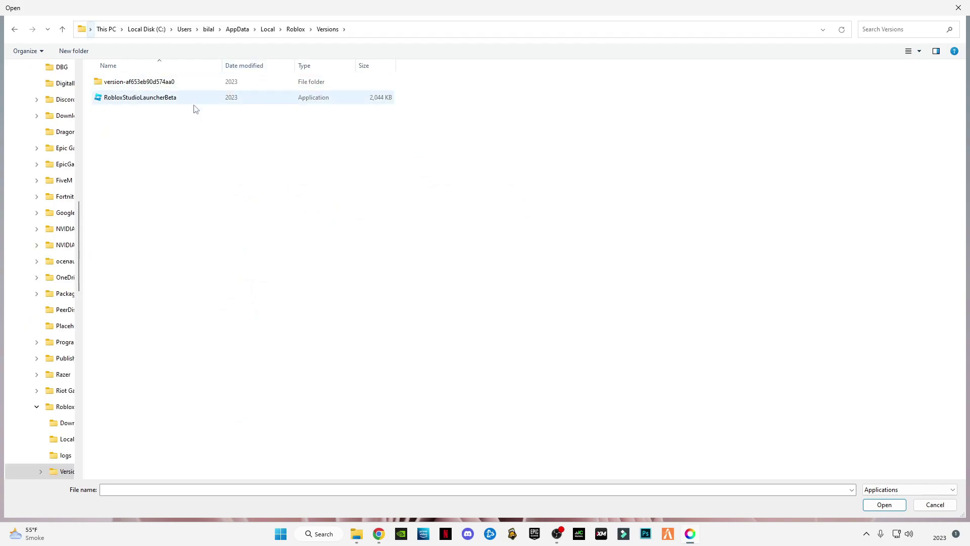
double_click(126, 84)
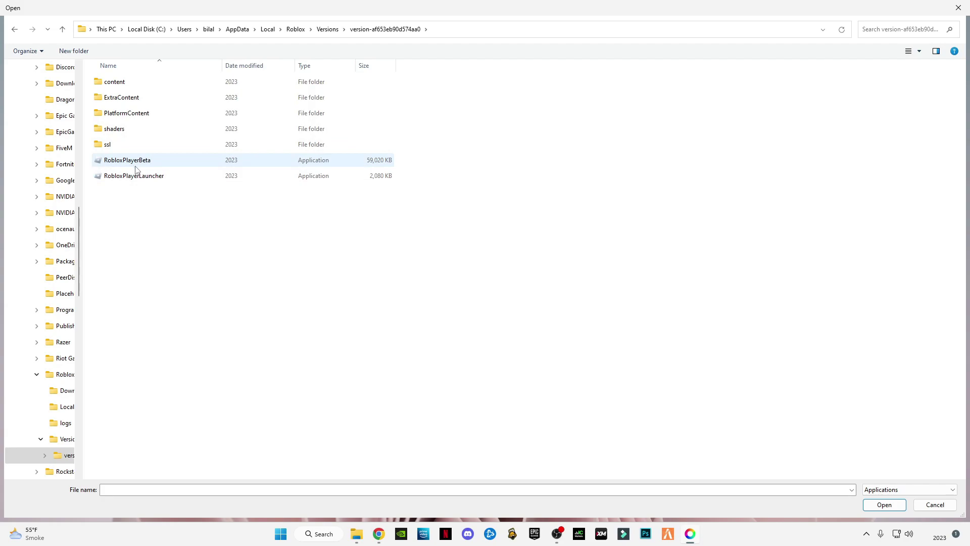
click(148, 179)
click(129, 163)
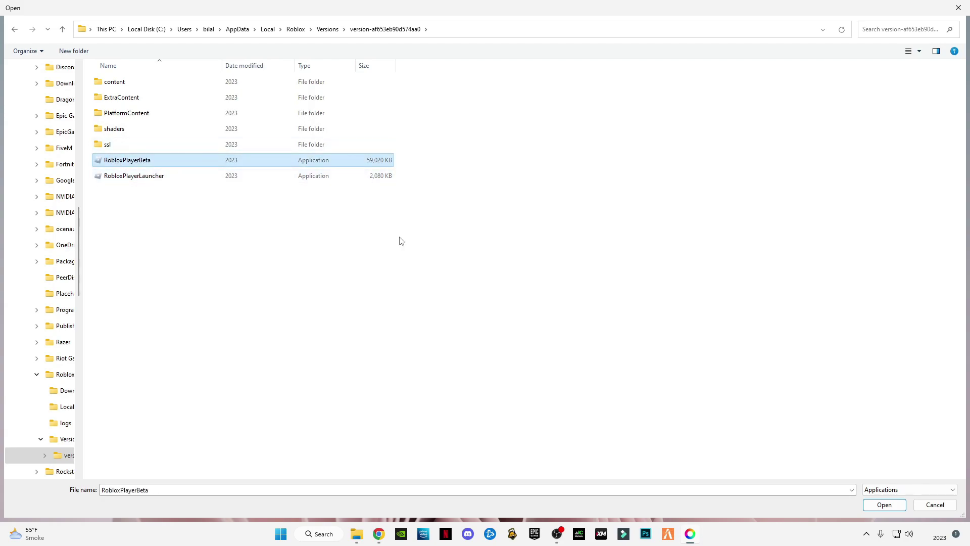
Confirm RobloxPlayerBeta, choose the DirectX 10/11/12 API, and continue without a preset.
click(882, 504)
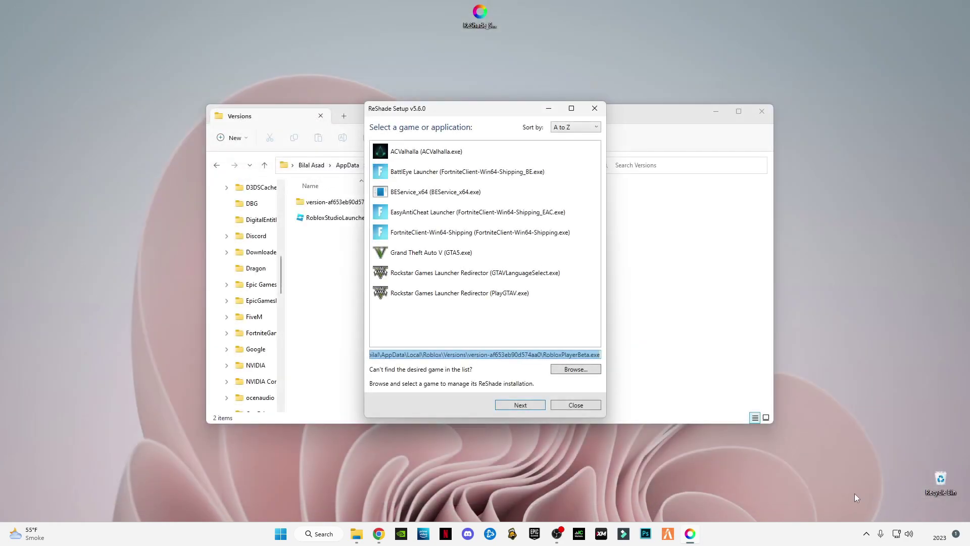
click(525, 405)
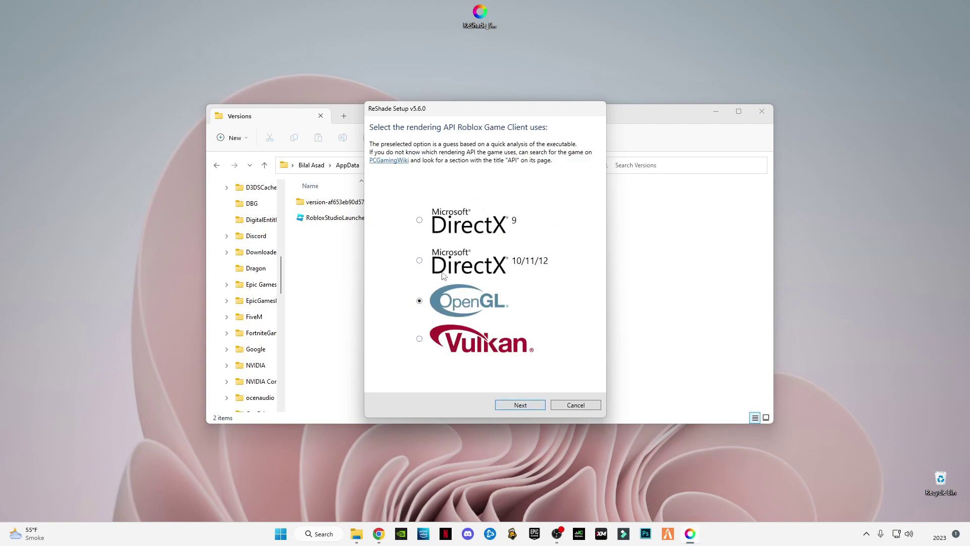
click(420, 262)
click(541, 405)
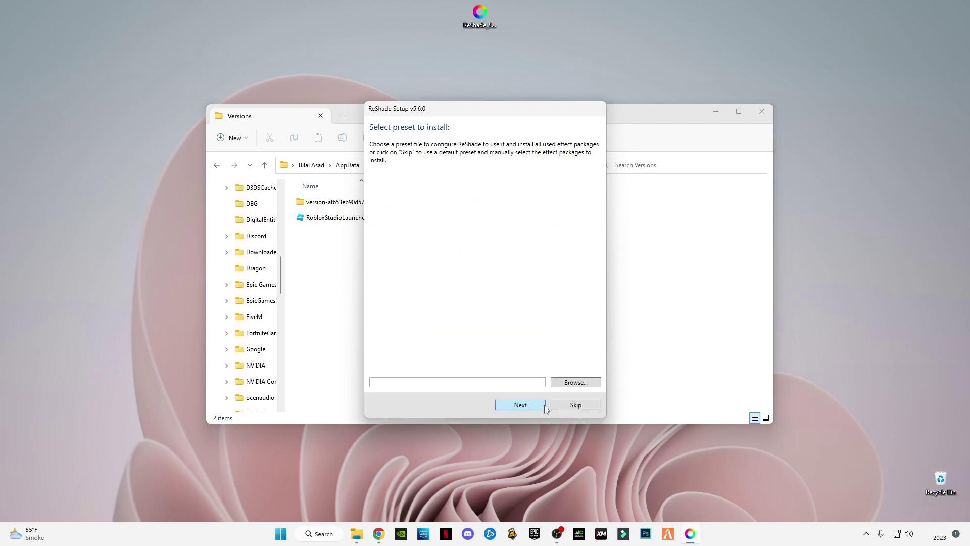
click(574, 406)
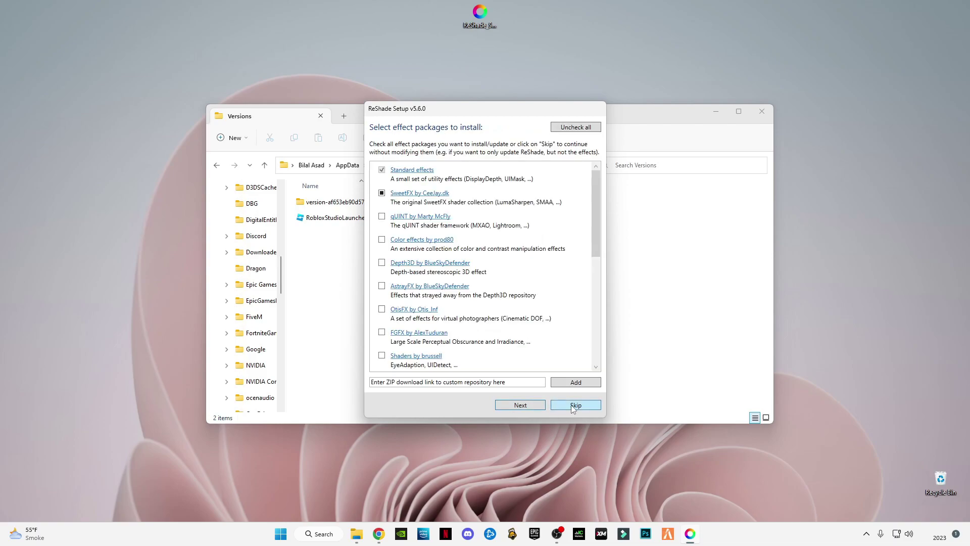
Uncheck all optional effect packages and install ReShade with only the Standard package.
mouse_move(596, 212)
mouse_down()
mouse_move(599, 268)
mouse_move(609, 207)
mouse_up()
click(583, 131)
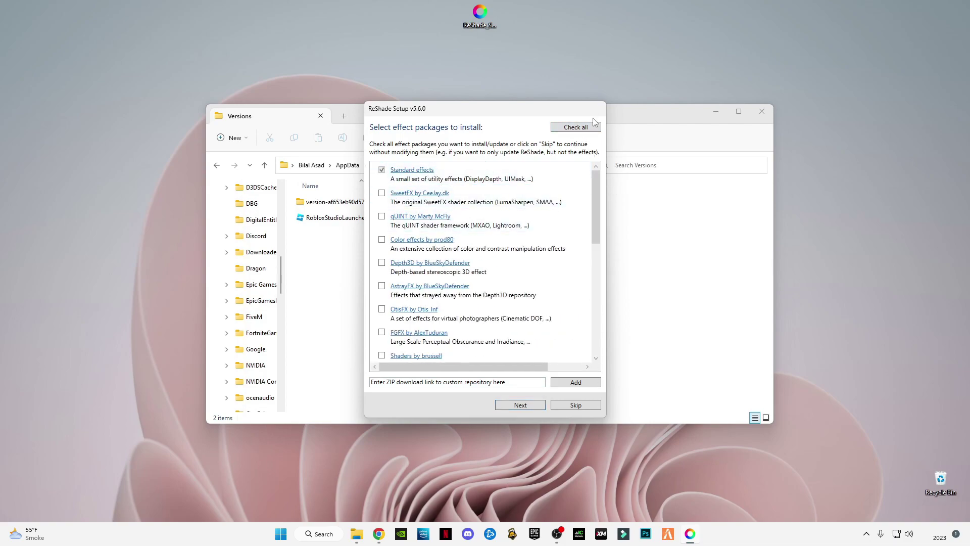
click(588, 129)
click(588, 128)
drag(594, 222, 602, 338)
scroll(581, 335, up, 10)
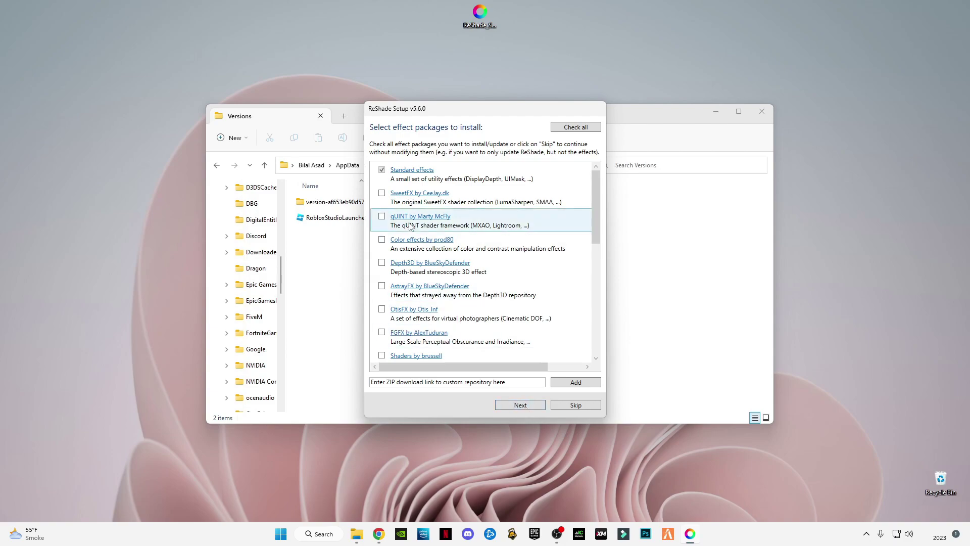
click(517, 409)
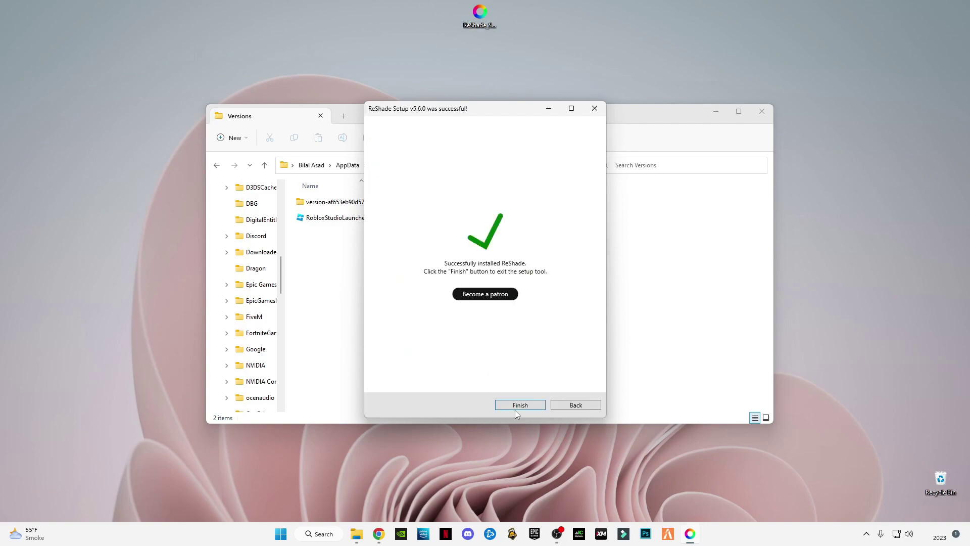
Finish setup, close the Versions folder, and launch Ultra realistic graphics through Open Roblox.
click(520, 406)
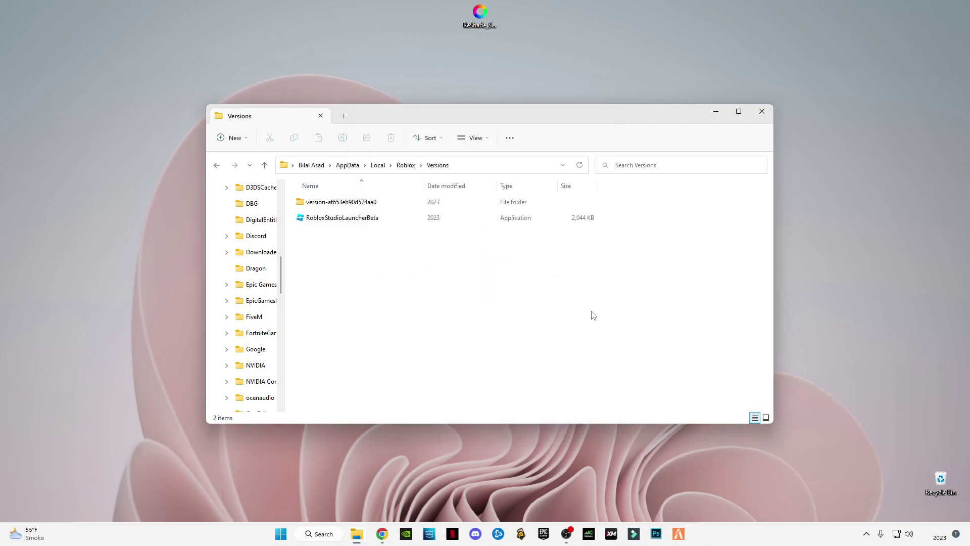
click(762, 111)
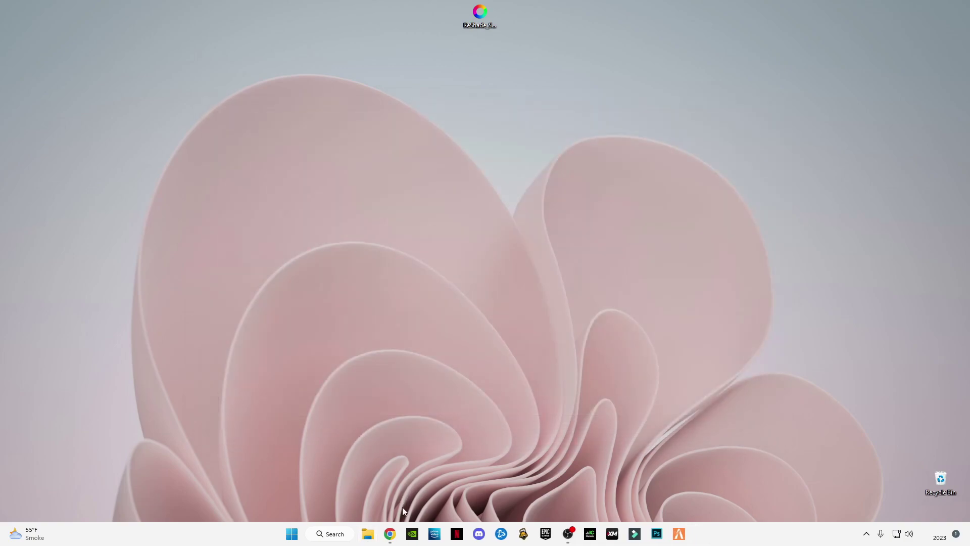
click(389, 533)
click(585, 236)
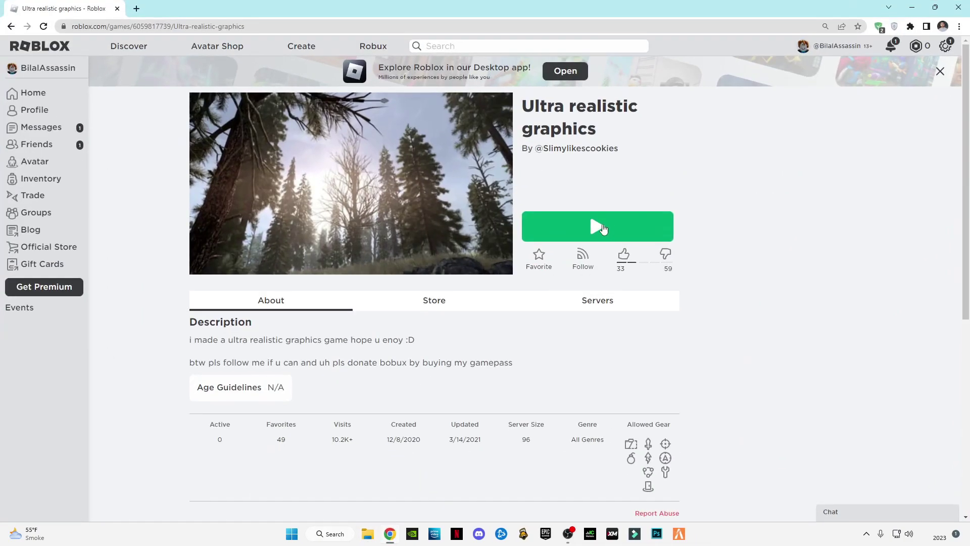
click(525, 116)
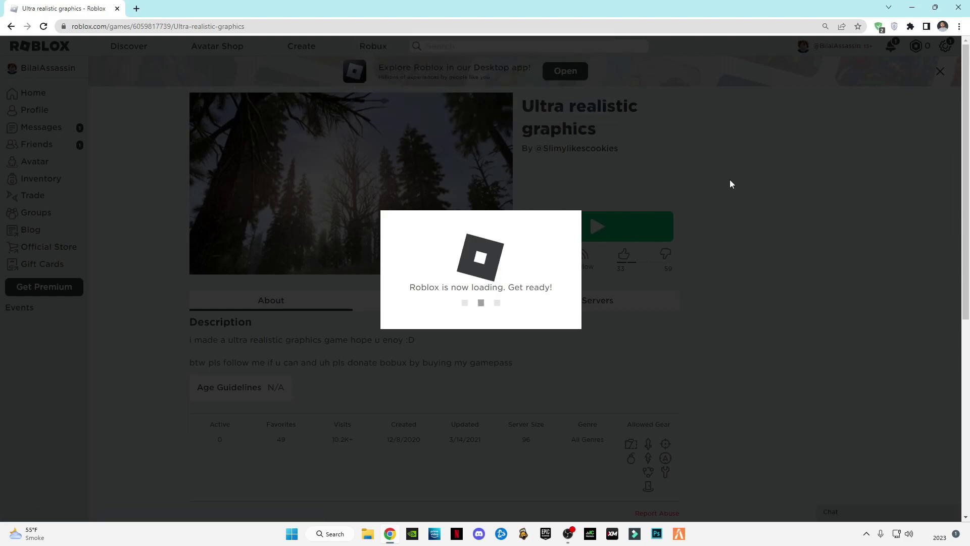
click(912, 8)
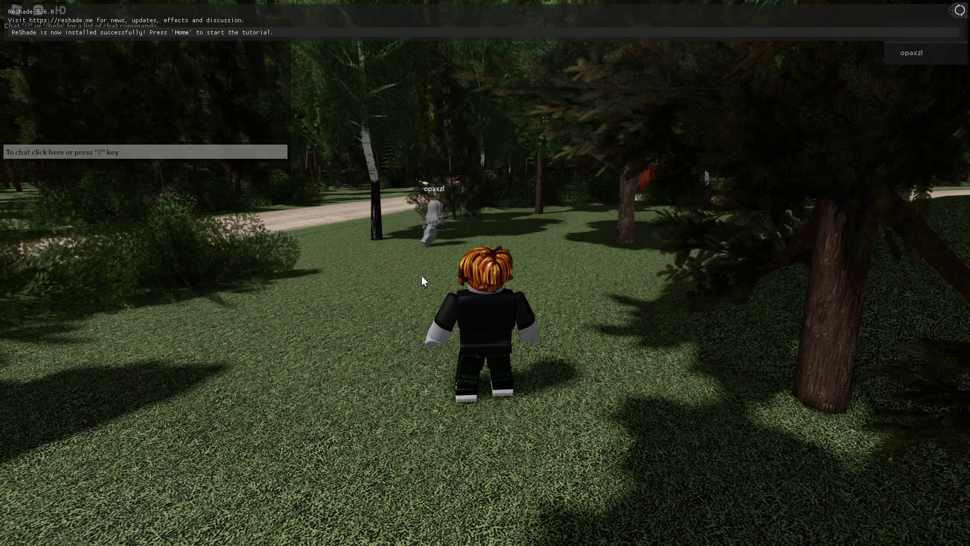
Open the ReShade overlay with Home and continue through the tutorial pages.
key(Home)
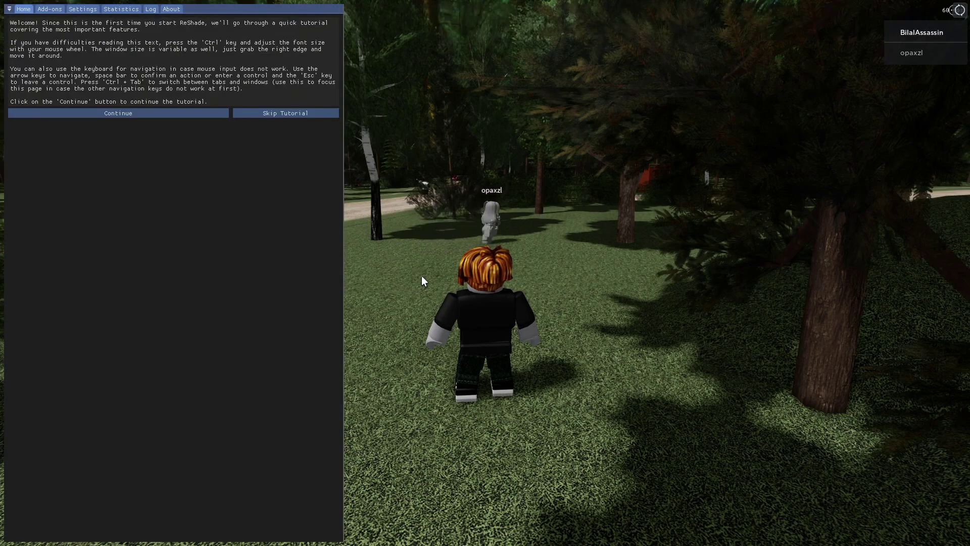
click(111, 112)
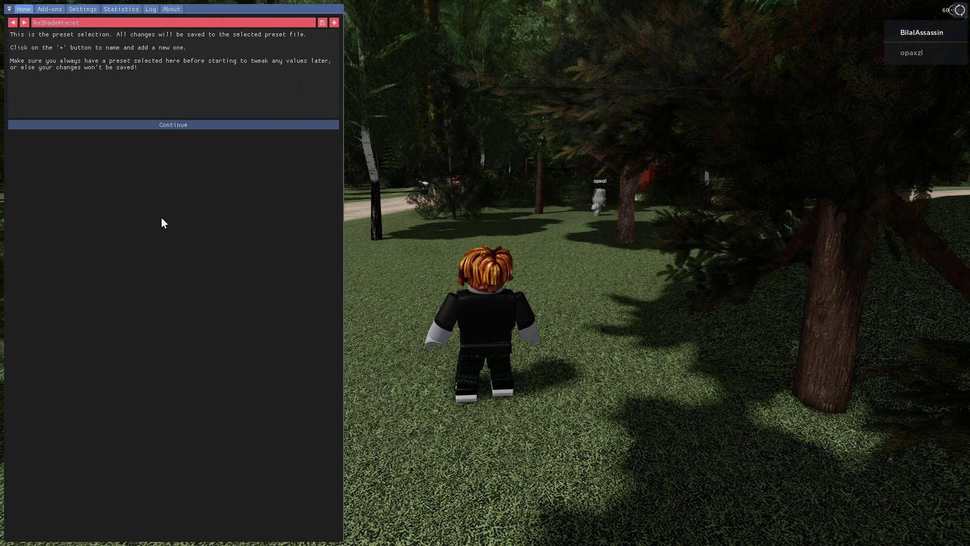
click(158, 125)
click(177, 511)
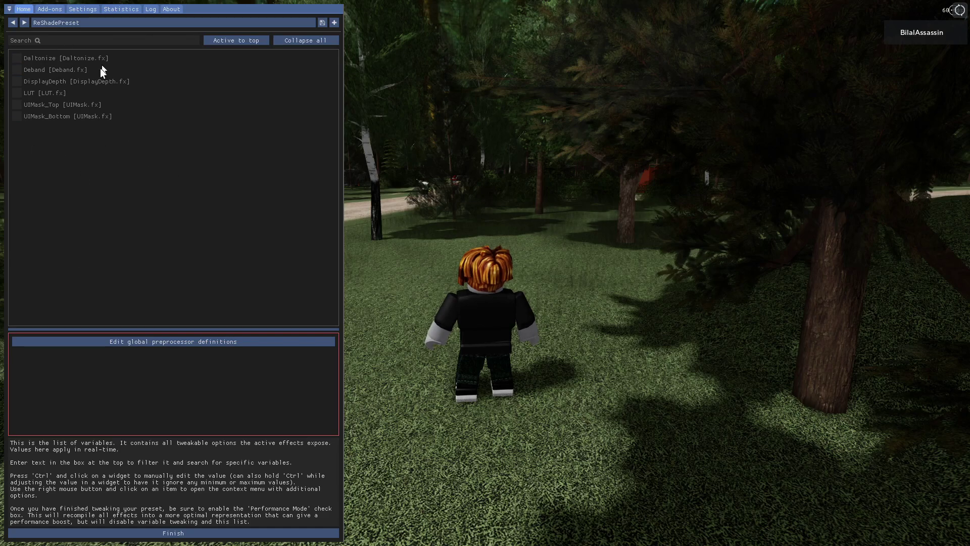
Toggle UIMask_Bottom, UIMask_Top, LUT, DisplayDepth, Deband and Daltonize on and back off.
click(18, 116)
click(19, 116)
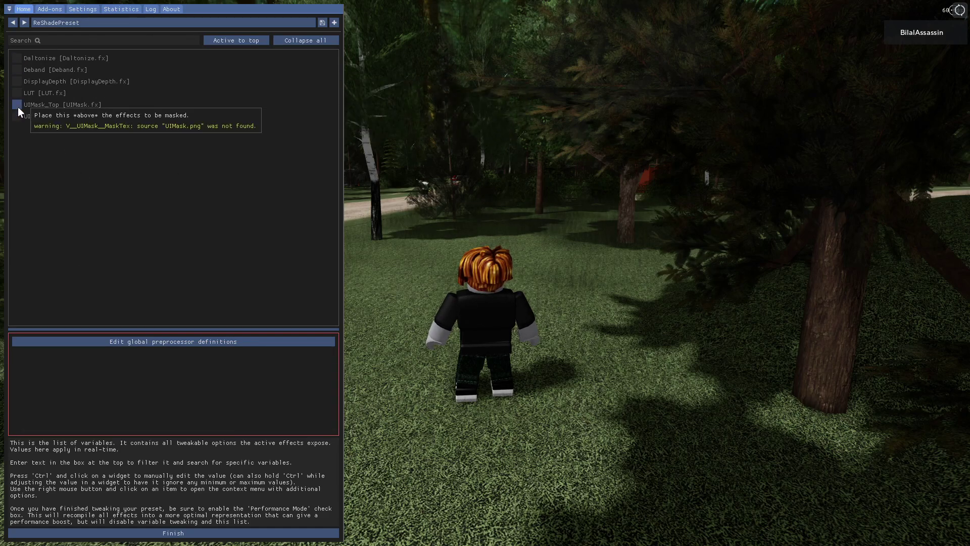
click(17, 107)
click(17, 107)
click(16, 94)
click(17, 93)
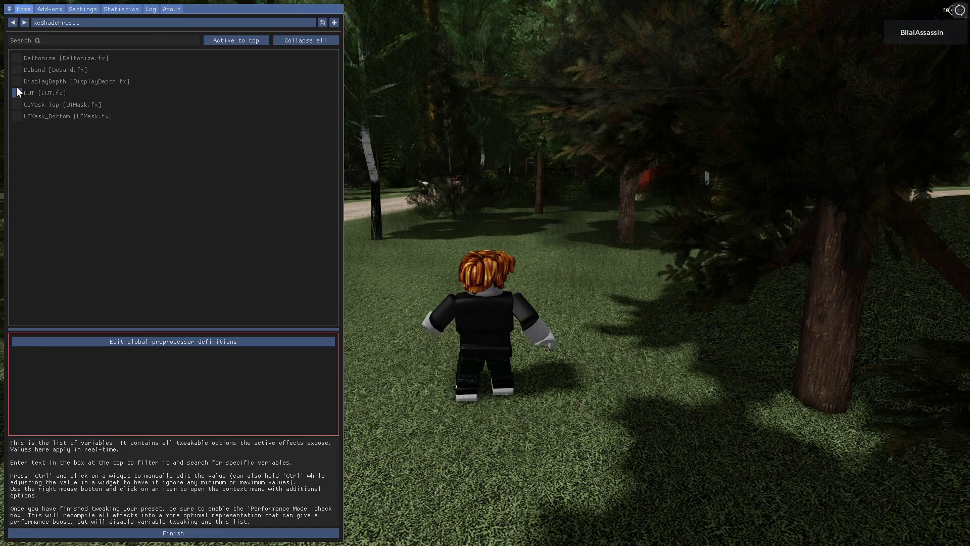
click(16, 83)
click(16, 80)
click(16, 71)
click(16, 71)
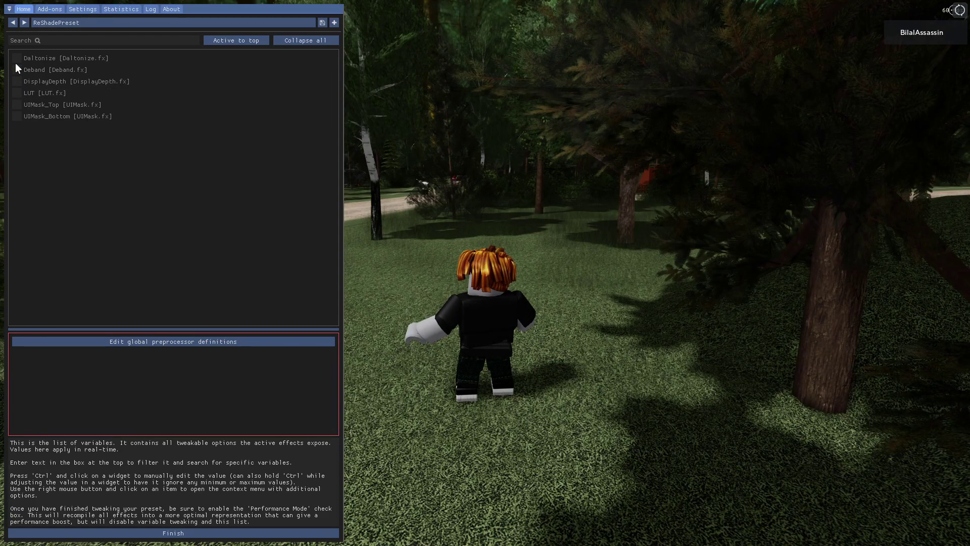
click(17, 58)
click(16, 59)
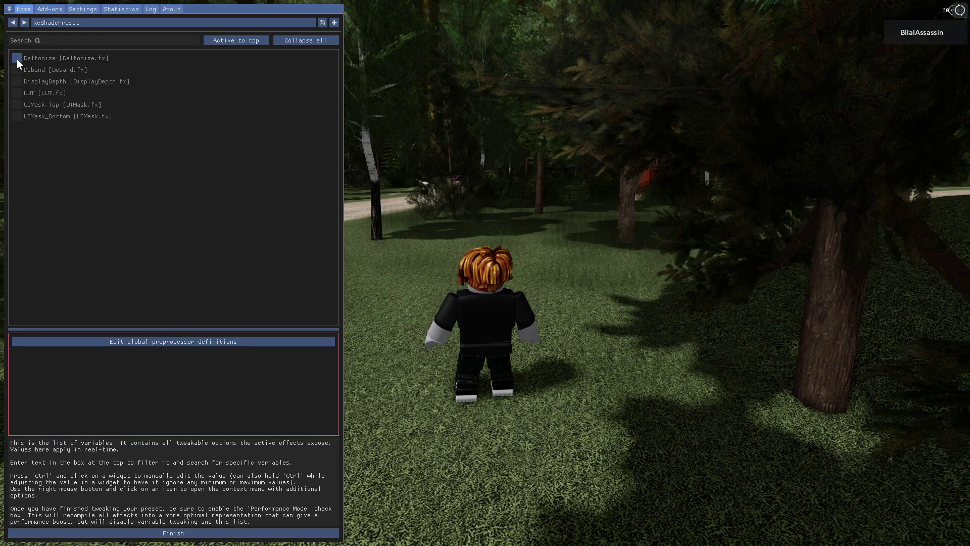